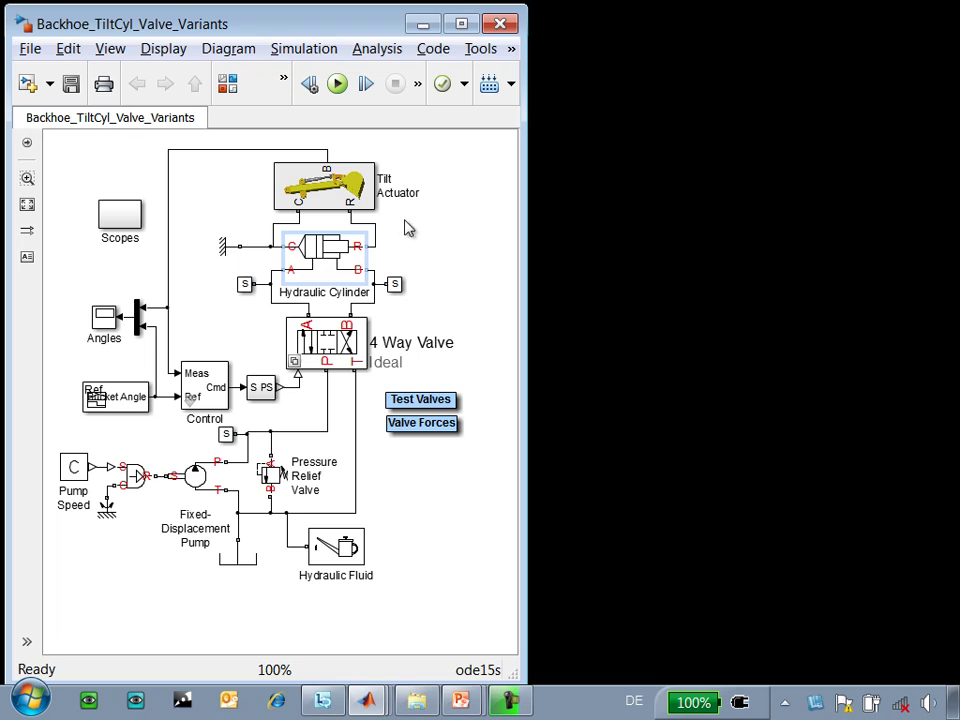
Step: Inspect the Tilt Actuator subsystem and the Mechanics Explorer 3D backhoe, then close the subsystem
{"action": "left_click", "coordinate": [367, 193]}
{"action": "double_click", "coordinate": [362, 195]}
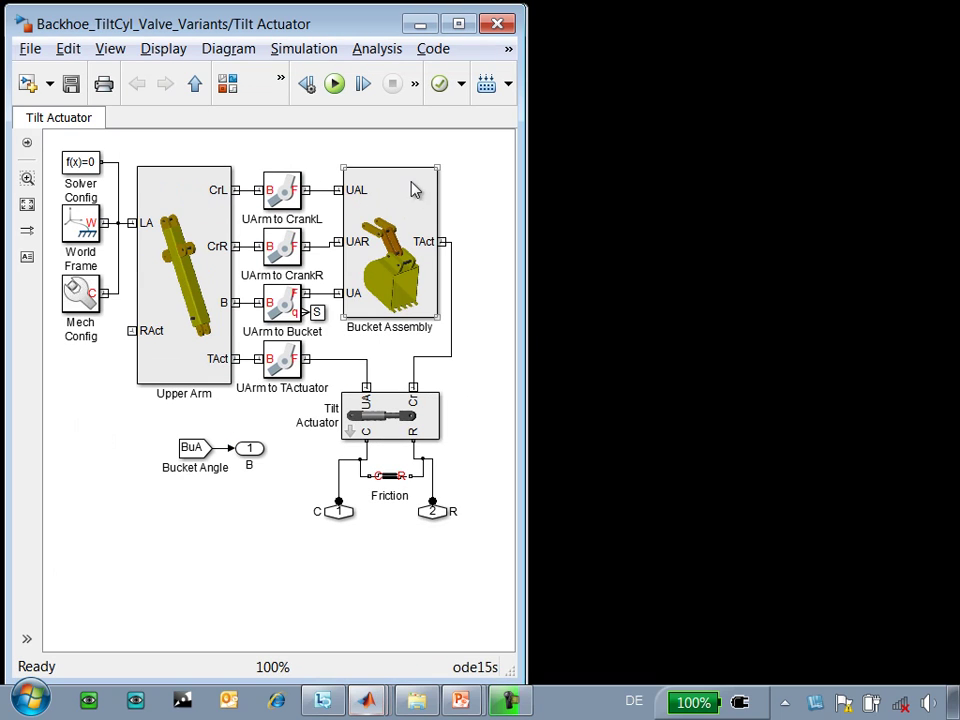
{"action": "key", "text": "alt+Tab"}
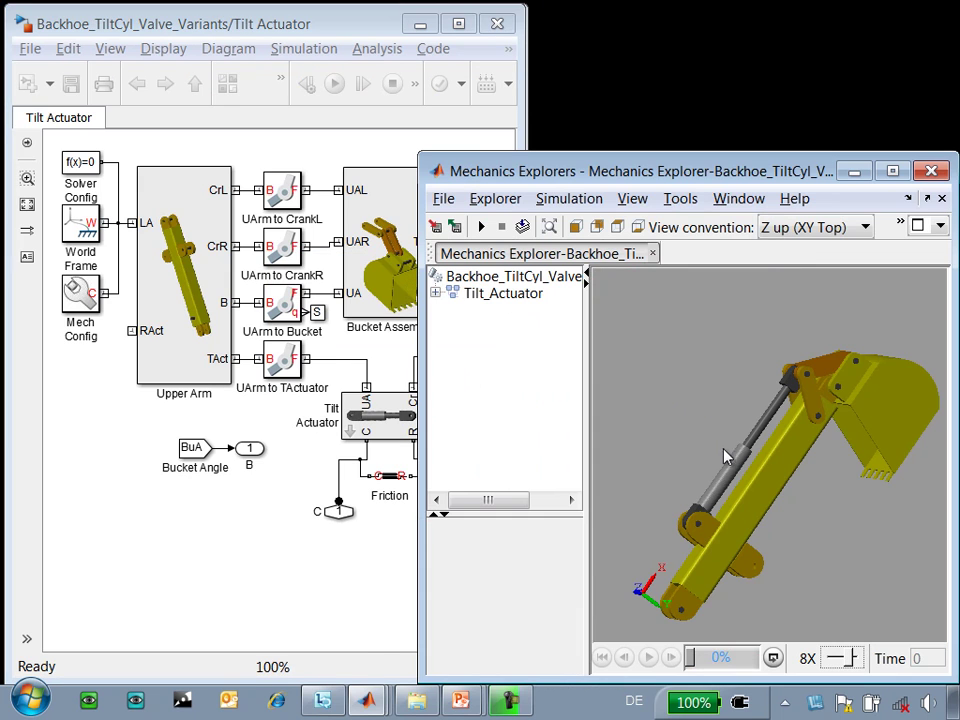
{"action": "left_click", "coordinate": [356, 160]}
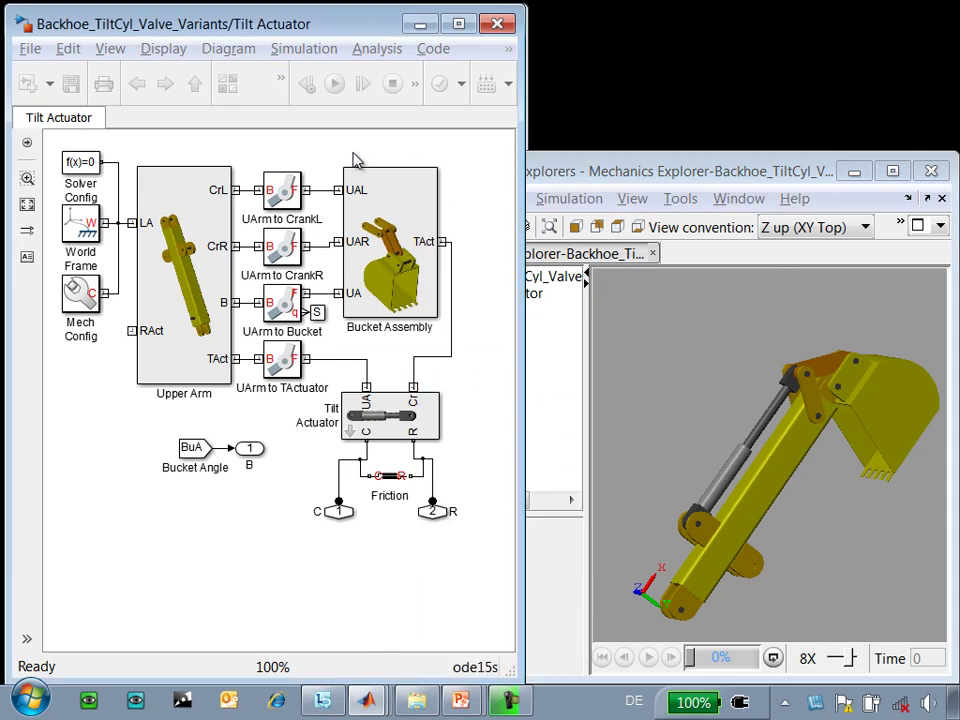
{"action": "left_click", "coordinate": [497, 23]}
{"action": "left_click", "coordinate": [292, 176]}
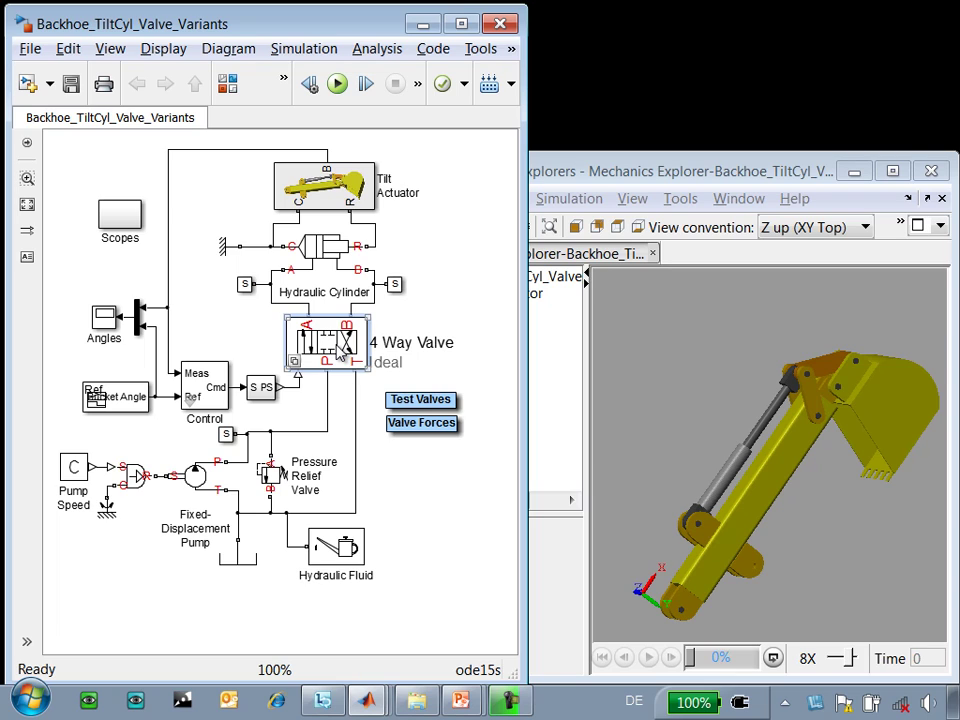
Step: Check the 4 Way Valve's Ideal variant, then run the simulation with the Angles scope open
{"action": "double_click", "coordinate": [341, 349]}
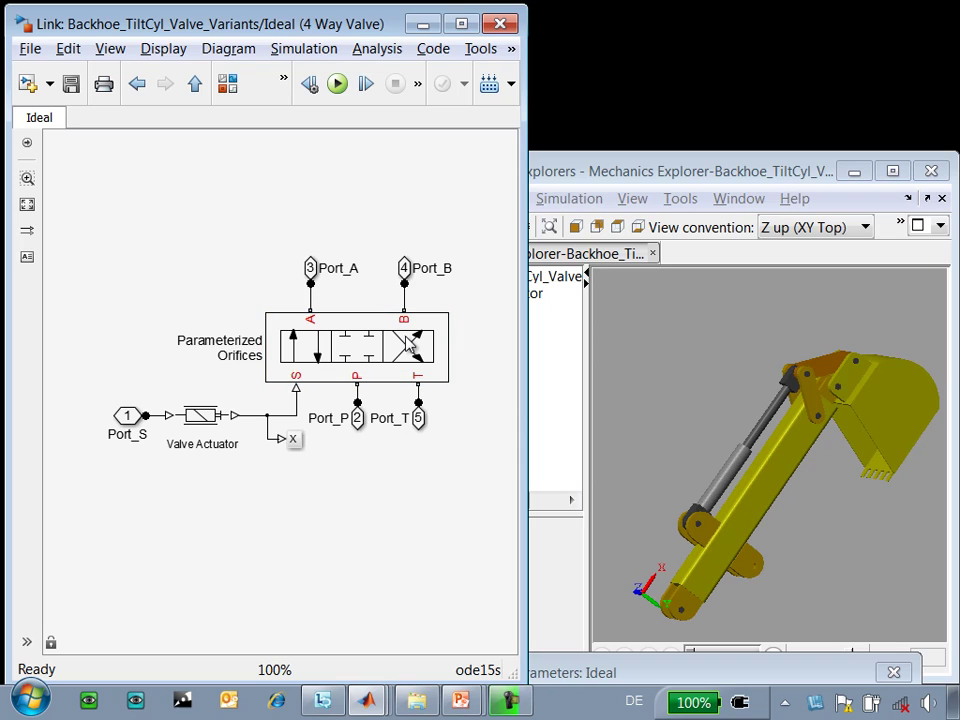
{"action": "left_click", "coordinate": [199, 414]}
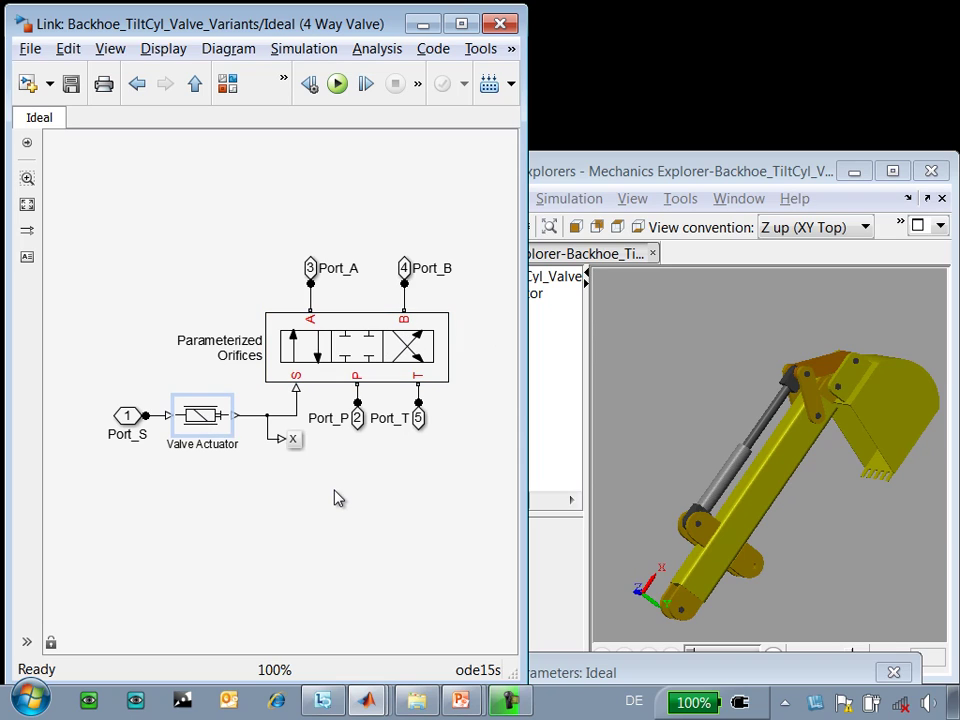
{"action": "key", "text": "Escape"}
{"action": "double_click", "coordinate": [104, 318]}
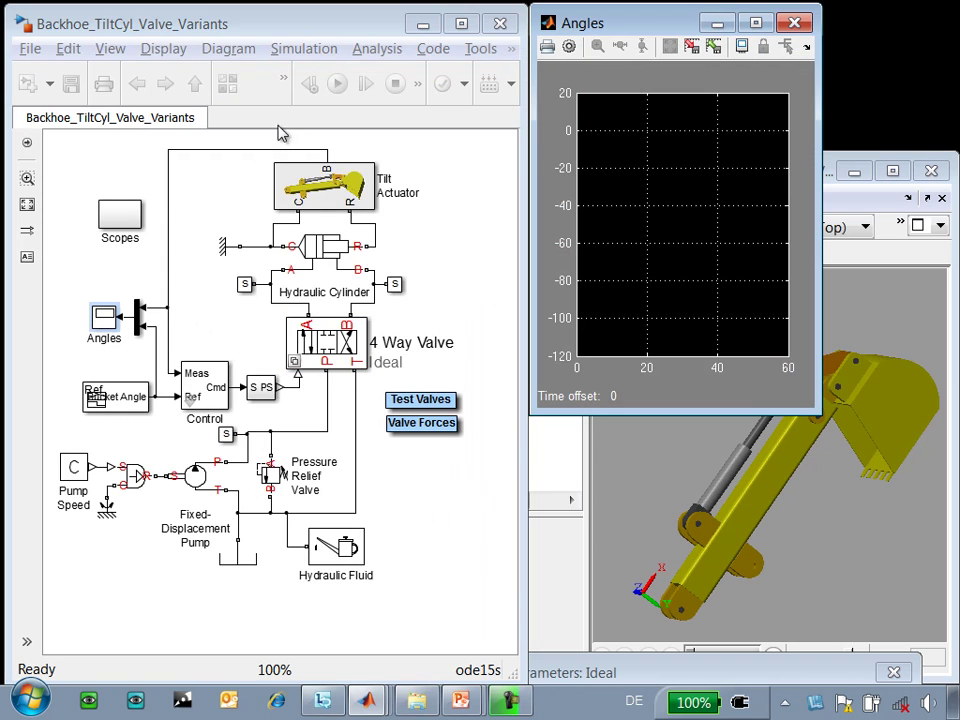
{"action": "left_click", "coordinate": [338, 84]}
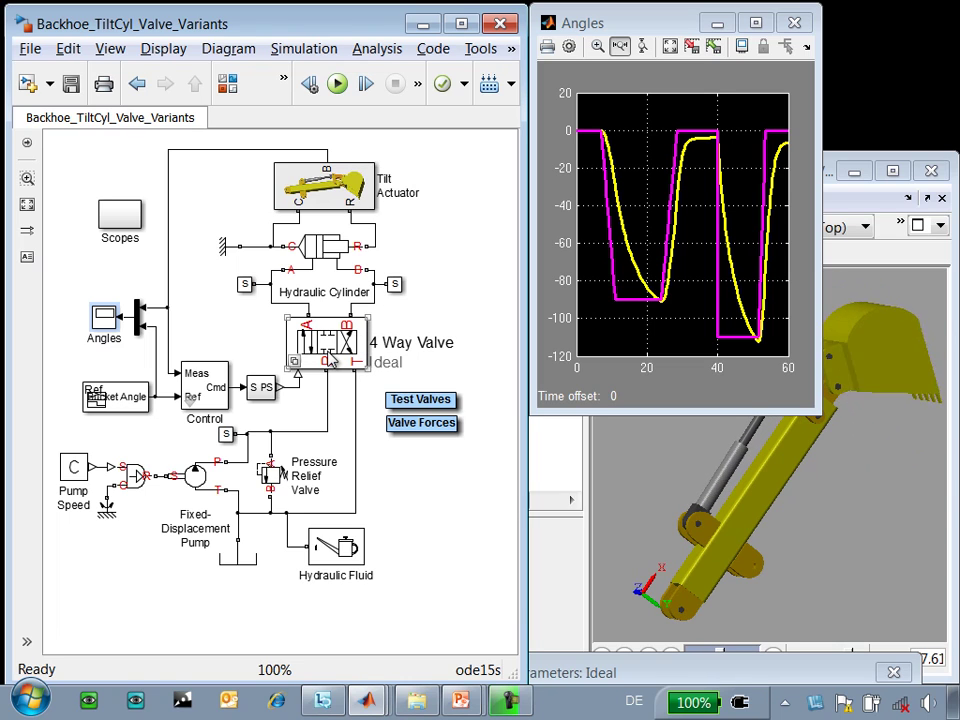
Step: Set the 4 Way Valve's block choice to Servovalve Center
{"action": "right_click", "coordinate": [327, 344]}
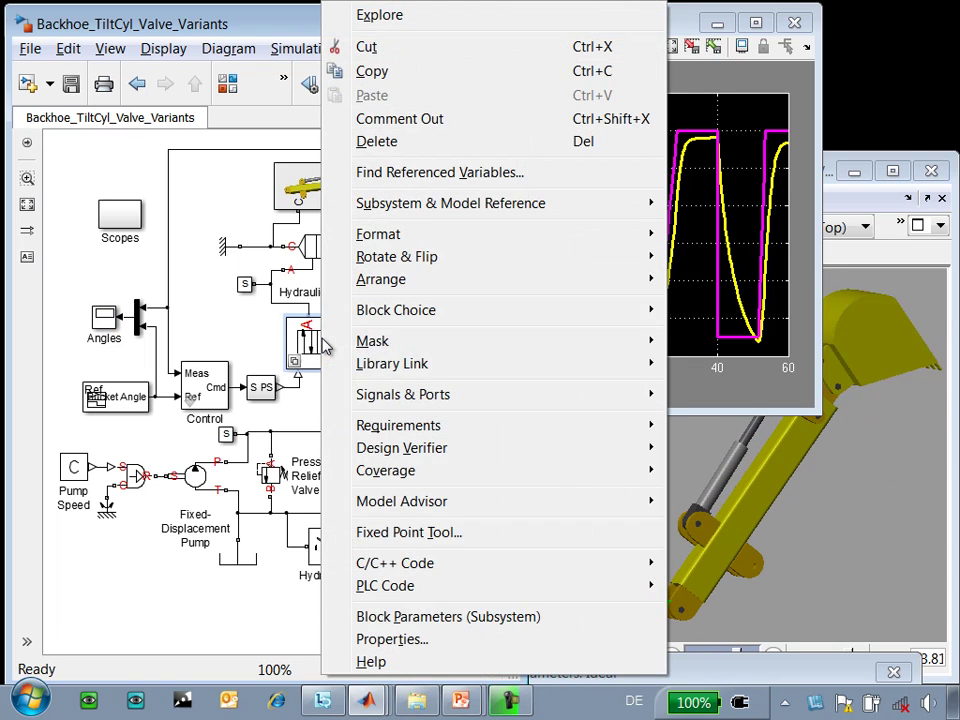
{"action": "mouse_move", "coordinate": [388, 316]}
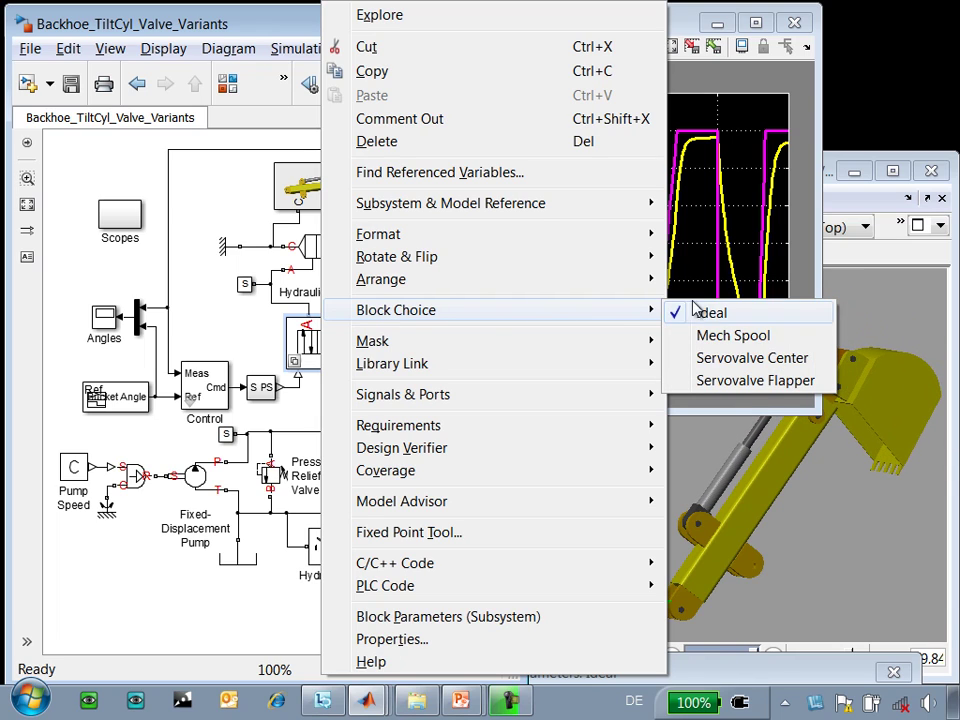
{"action": "left_click", "coordinate": [720, 364]}
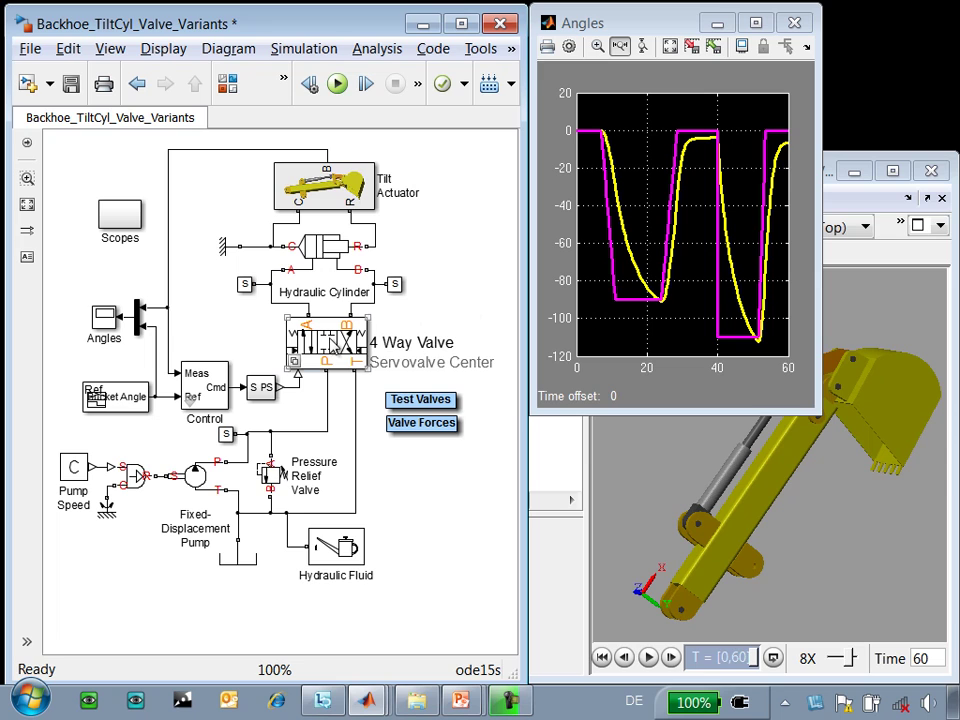
Step: Open the Servovalve Center subsystem and its enlarged animated valve Diagram side by side
{"action": "double_click", "coordinate": [336, 344]}
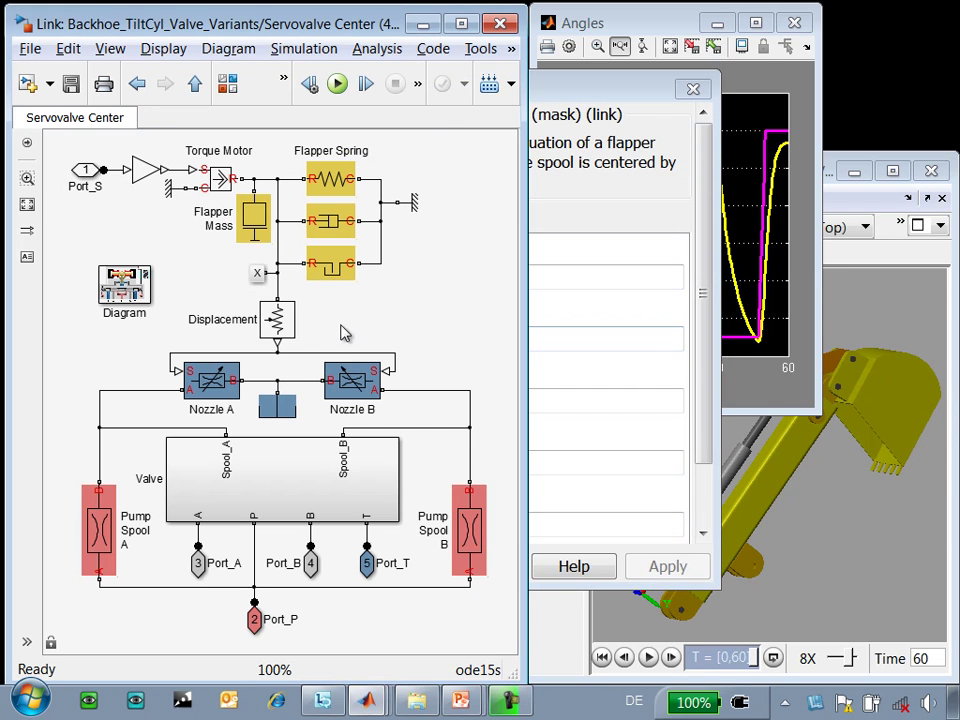
{"action": "double_click", "coordinate": [124, 285]}
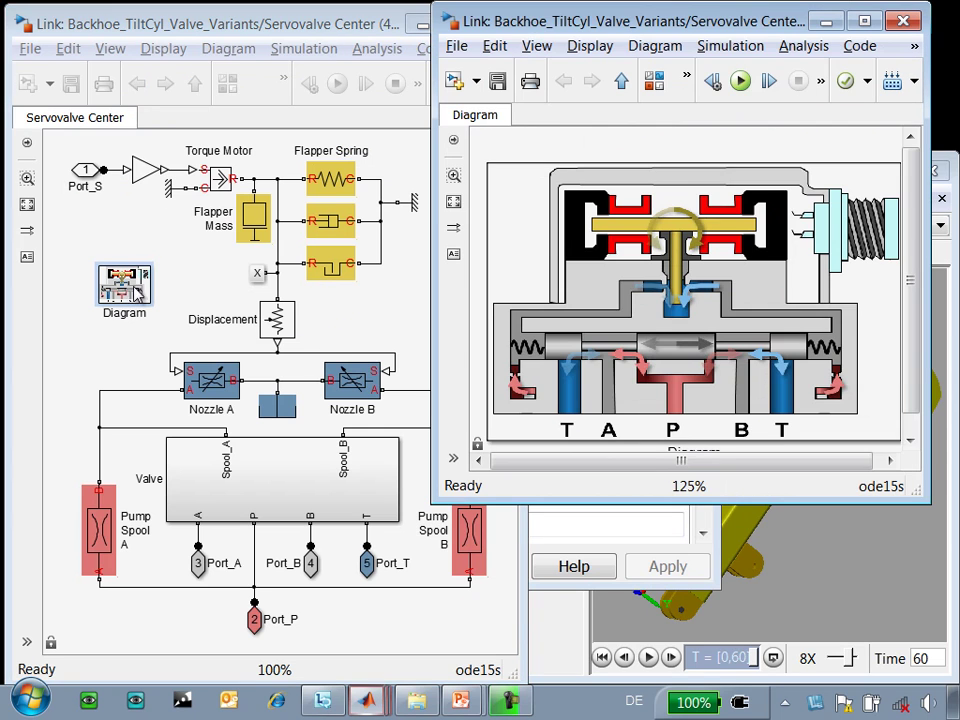
{"action": "left_click_drag", "start_coordinate": [913, 500], "coordinate": [943, 528]}
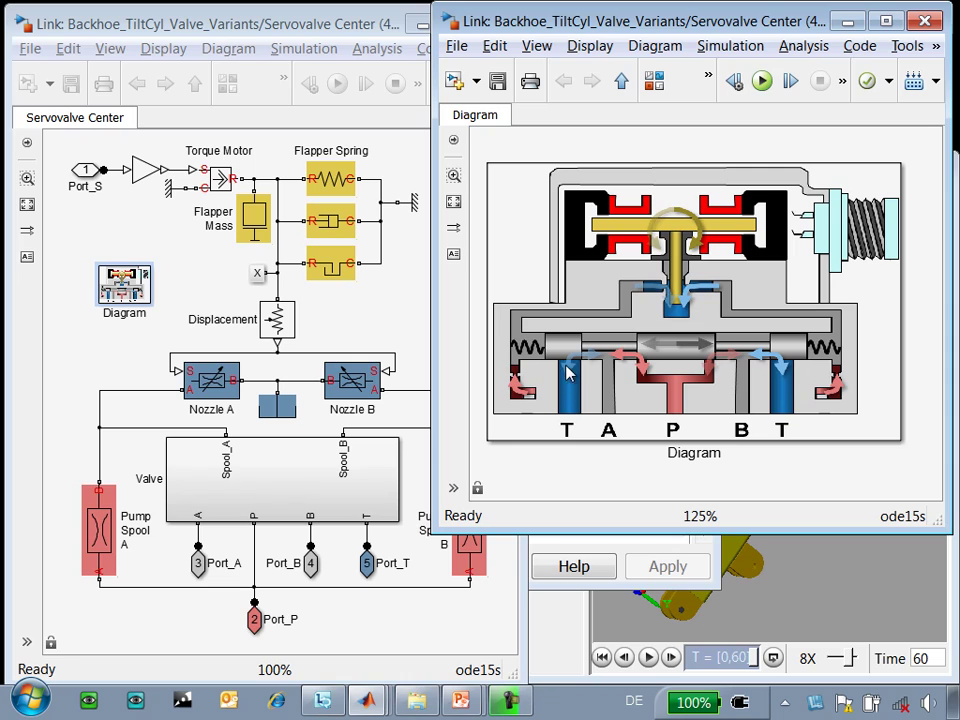
{"action": "left_click", "coordinate": [128, 512]}
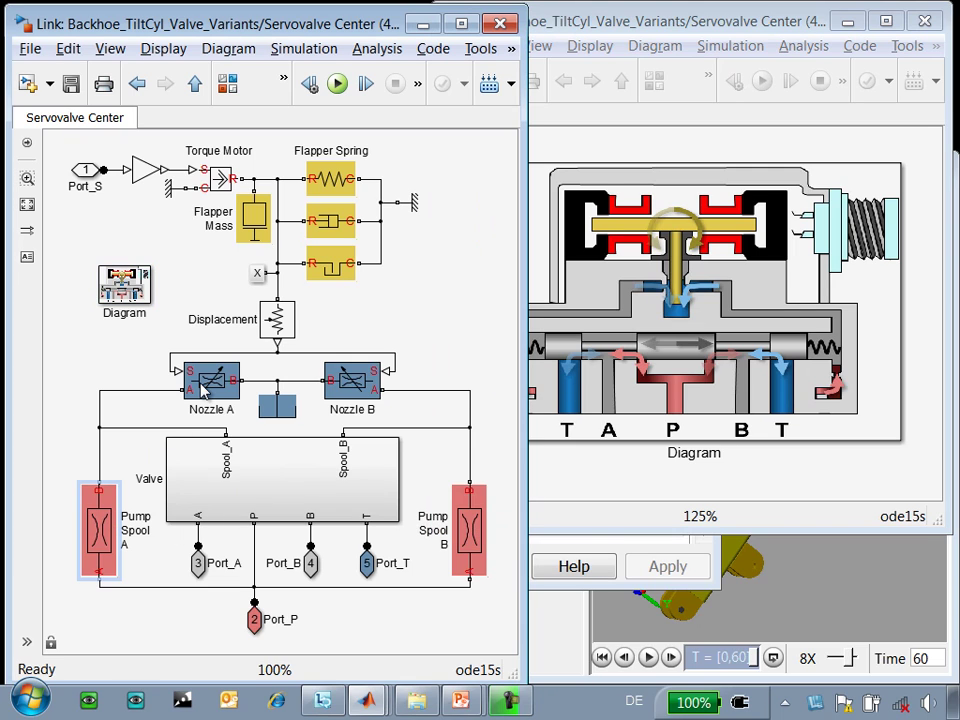
{"action": "left_click", "coordinate": [552, 355]}
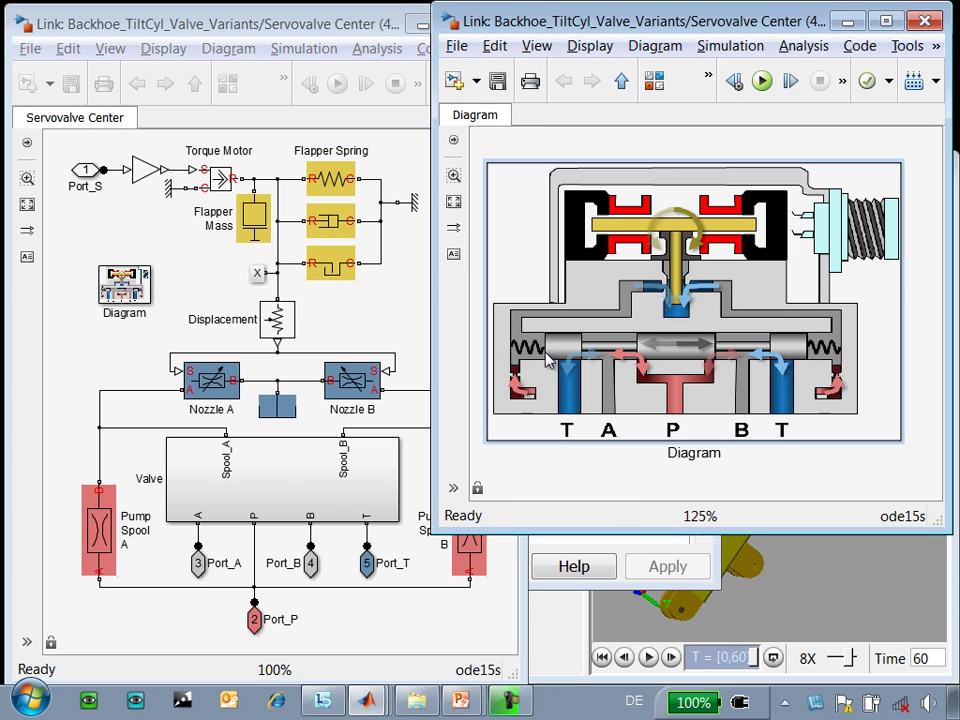
{"action": "left_click", "coordinate": [410, 428]}
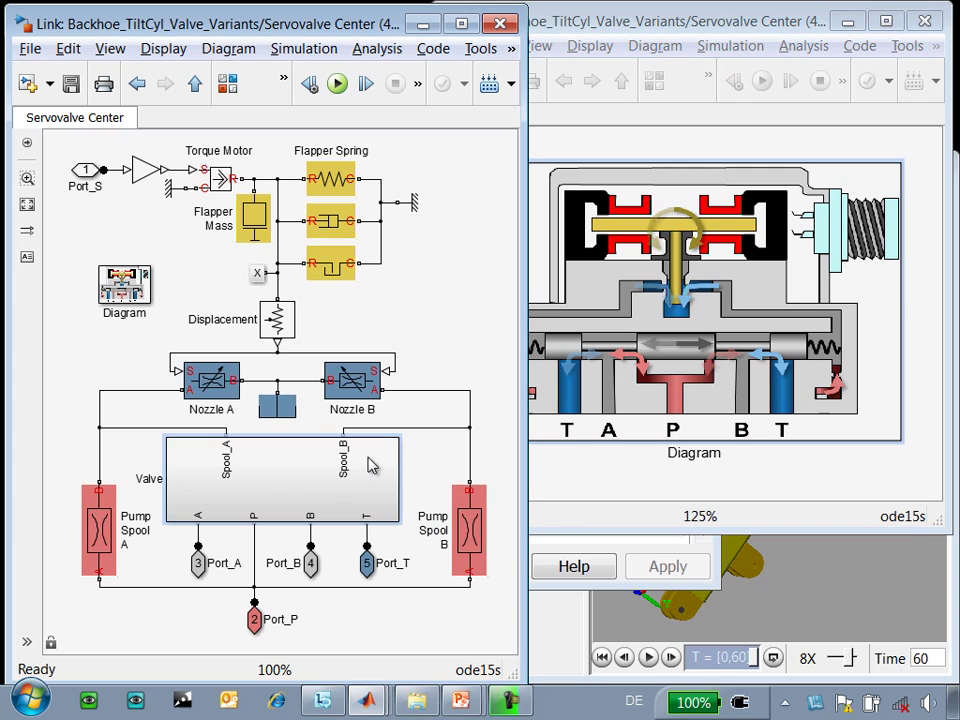
Step: Open the Valve subsystem and look inside its Orifices block's No Force variant
{"action": "double_click", "coordinate": [288, 497]}
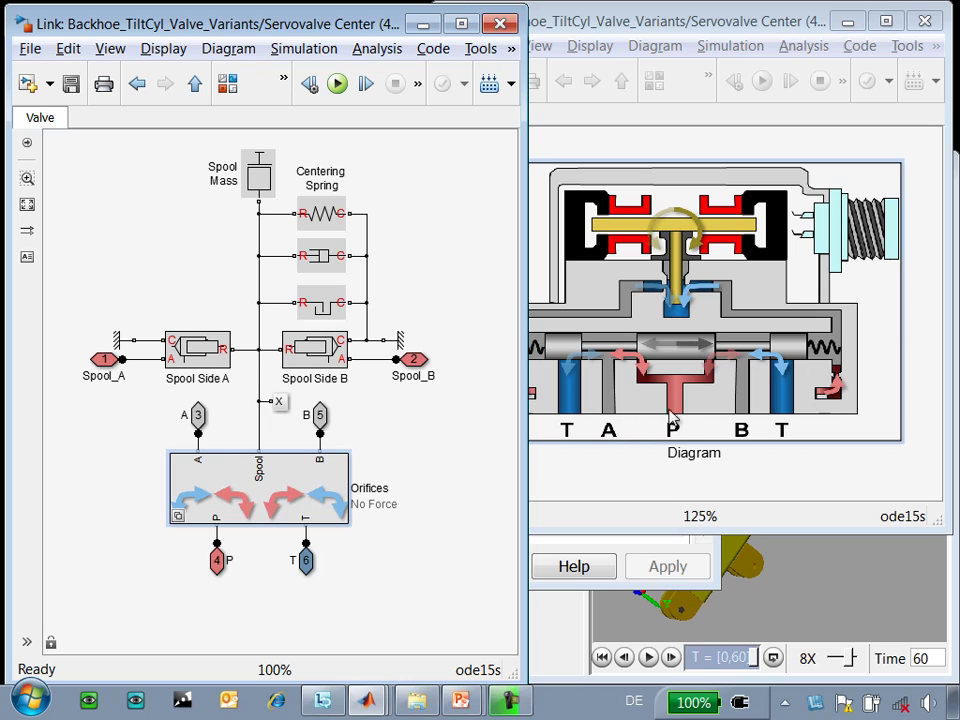
{"action": "double_click", "coordinate": [268, 497]}
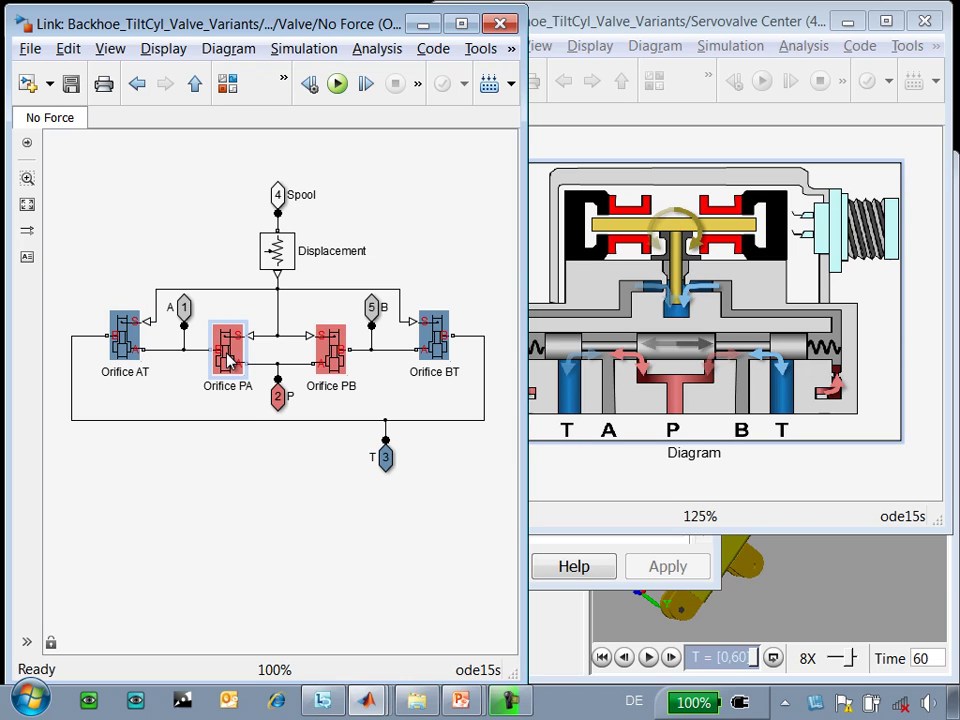
{"action": "key", "text": "Escape"}
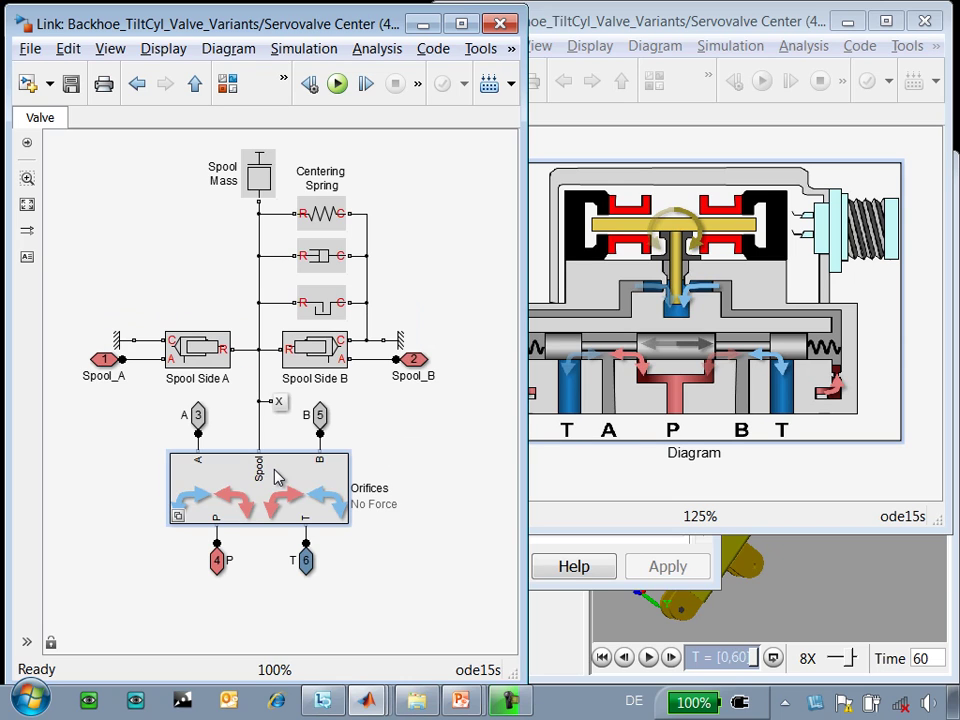
Step: Switch Orifices to the With Force variant and open its PA Force subsystem
{"action": "right_click", "coordinate": [278, 478]}
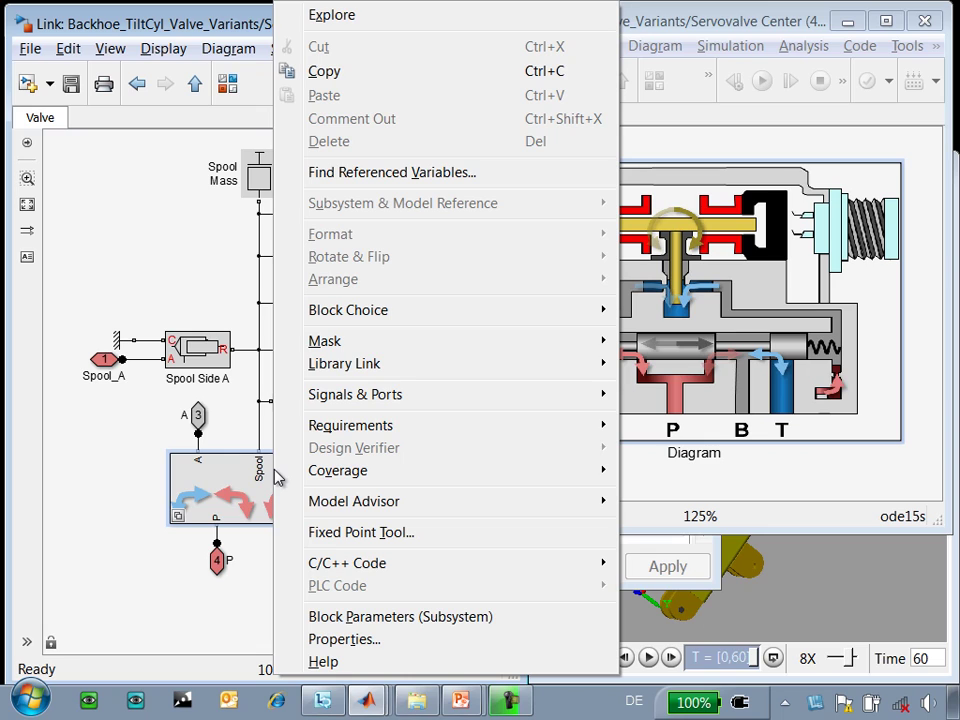
{"action": "mouse_move", "coordinate": [400, 320]}
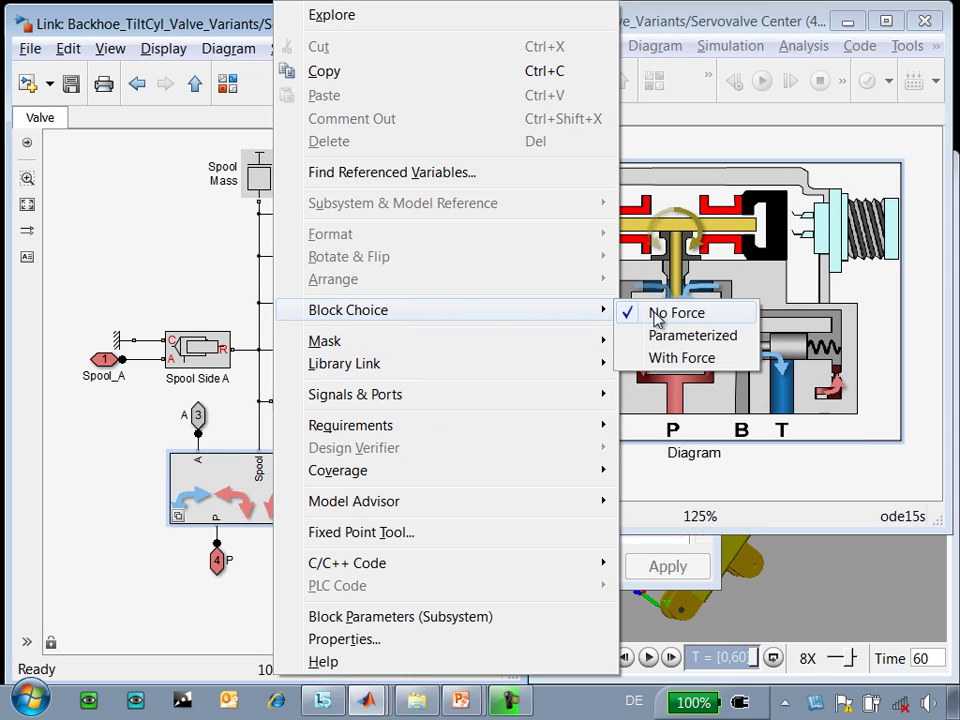
{"action": "left_click", "coordinate": [676, 362]}
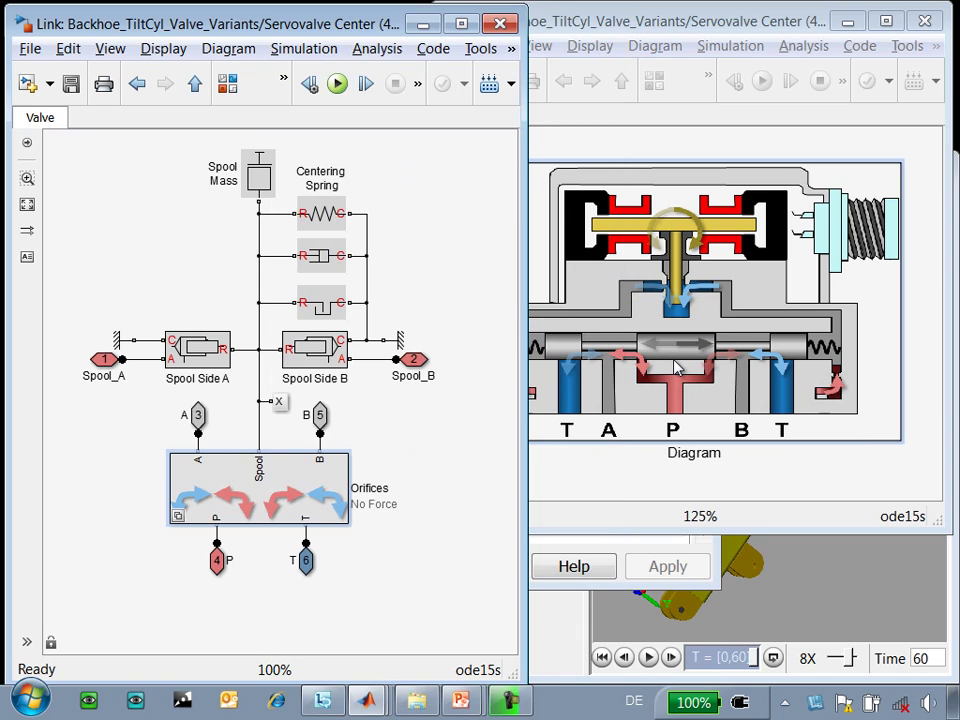
{"action": "double_click", "coordinate": [312, 476]}
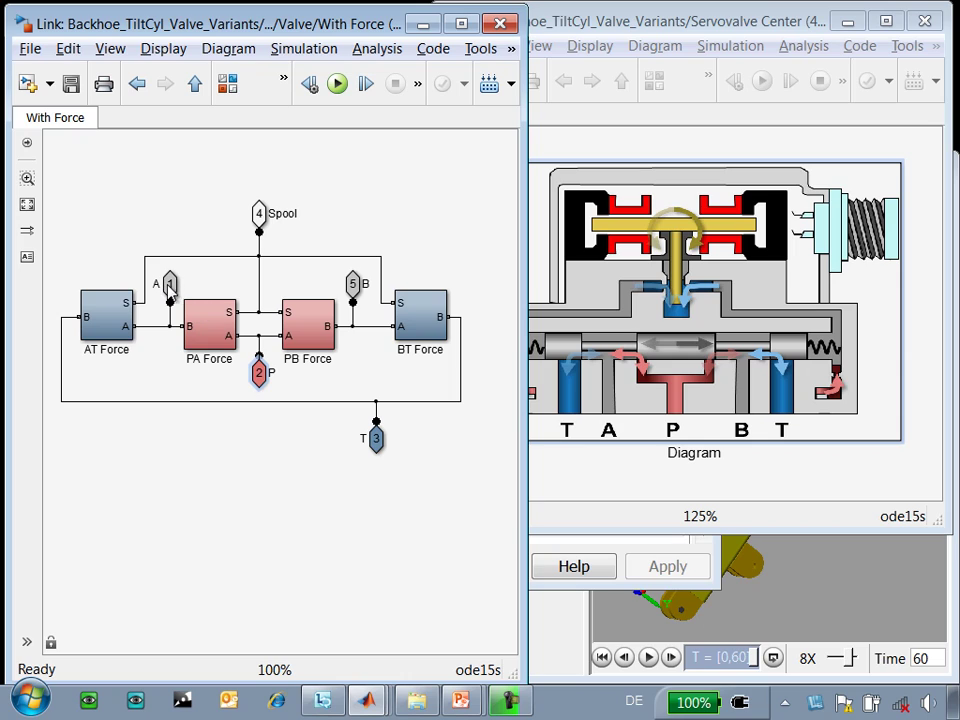
{"action": "double_click", "coordinate": [214, 332]}
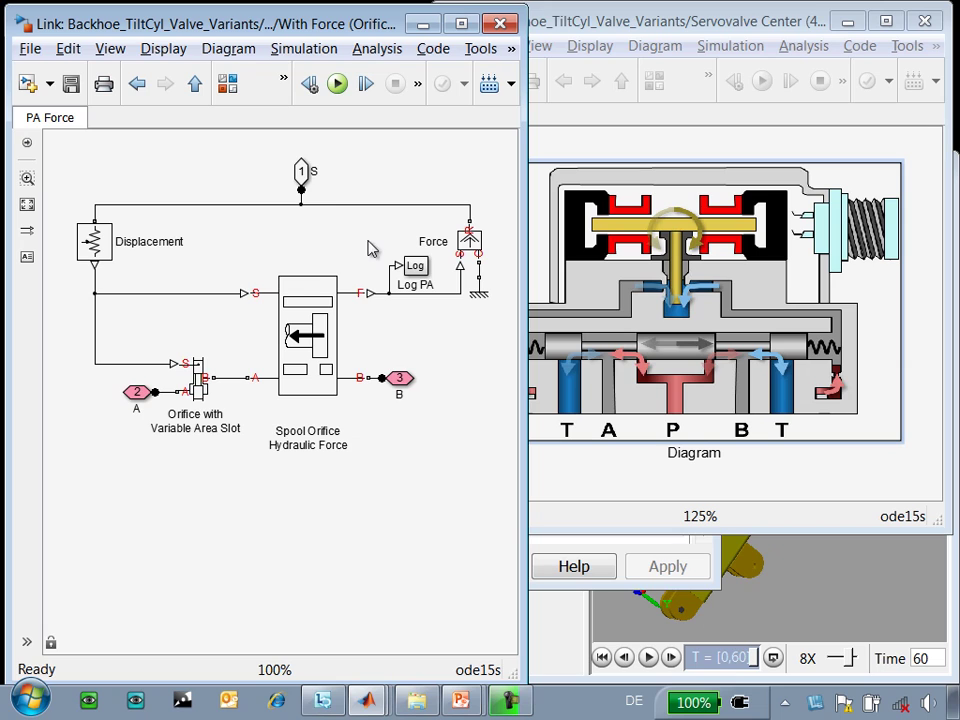
Step: Run Custom_Valve_Test_Forces in the Command Window to plot No Force versus With Force bucket angle
{"action": "key", "text": "Escape"}
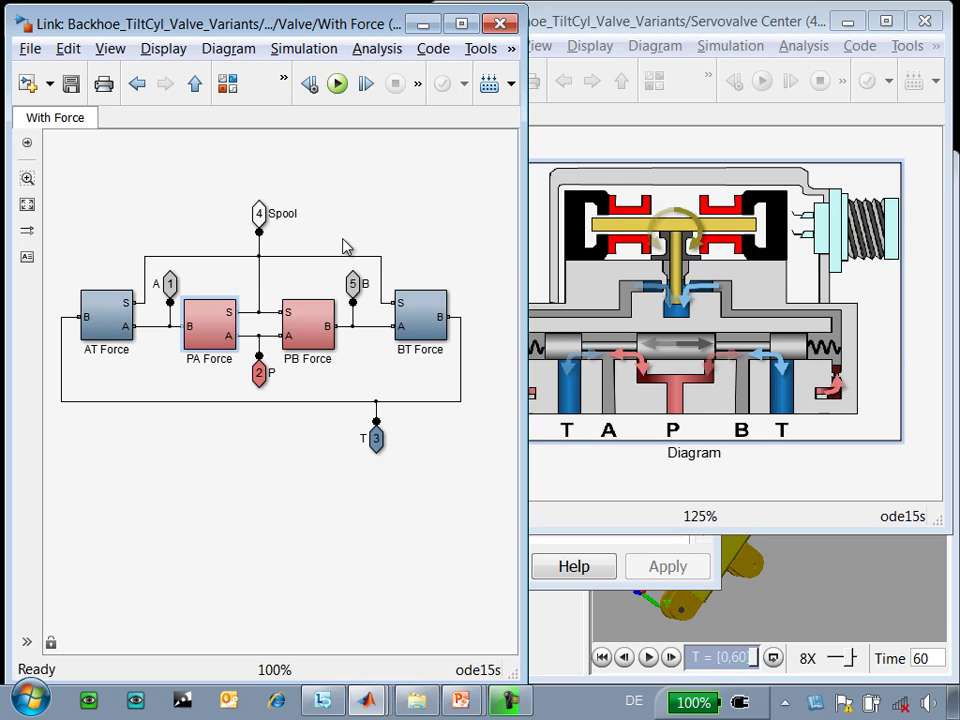
{"action": "key", "text": "Escape"}
{"action": "key", "text": "alt+Tab"}
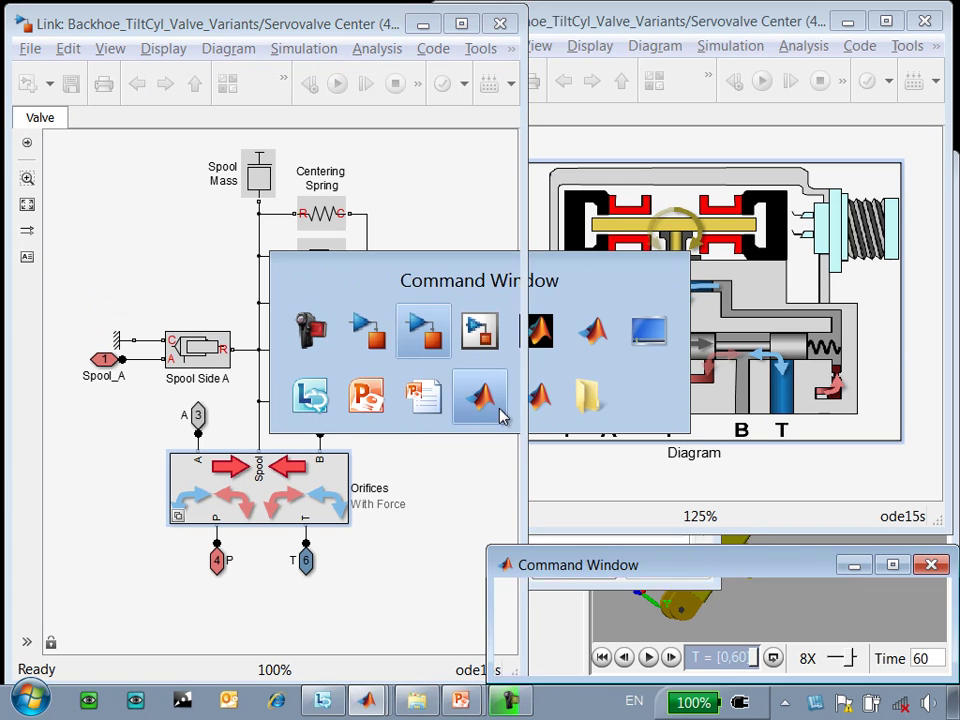
{"action": "left_click", "coordinate": [498, 410]}
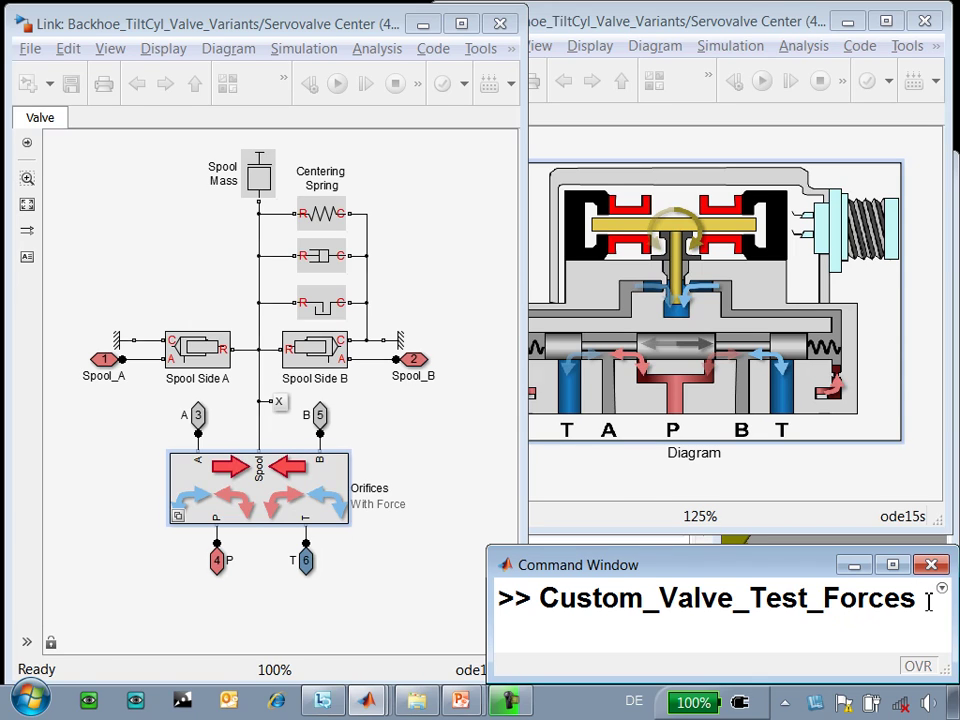
{"action": "key", "text": "Return"}
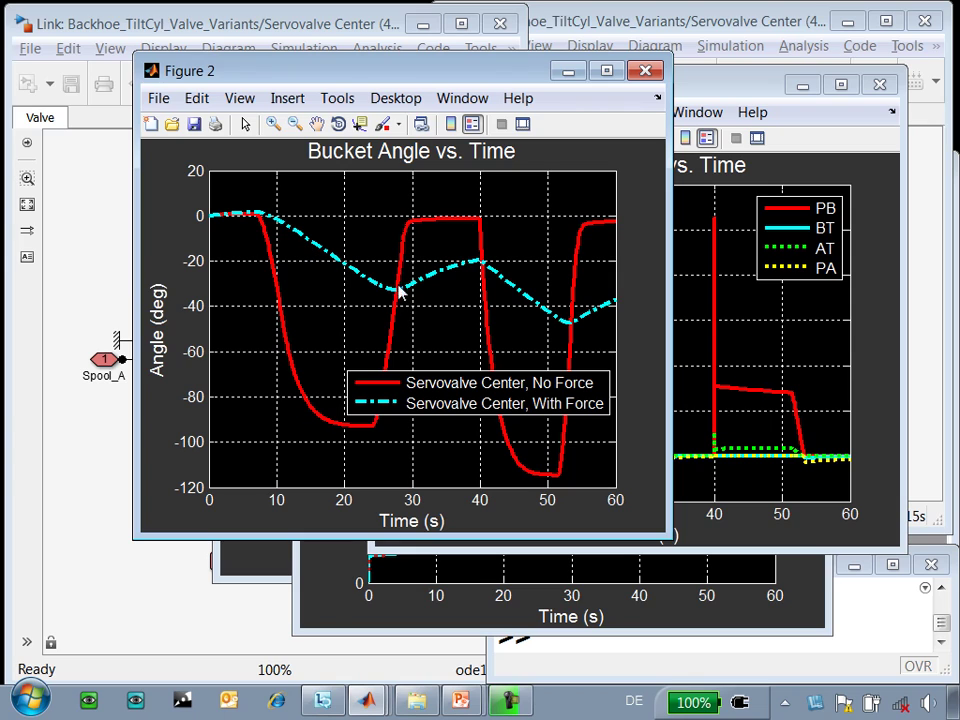
Step: Return the Simulink window to the top level of Backhoe_TiltCyl_Valve_Variants
{"action": "left_click", "coordinate": [107, 456]}
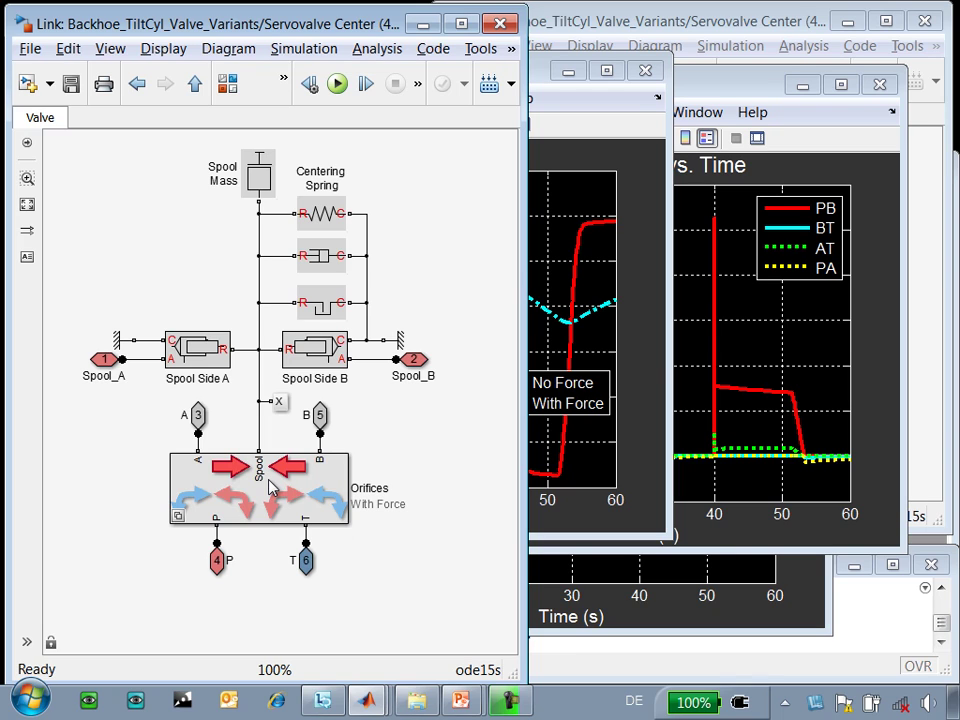
{"action": "key", "text": "Escape"}
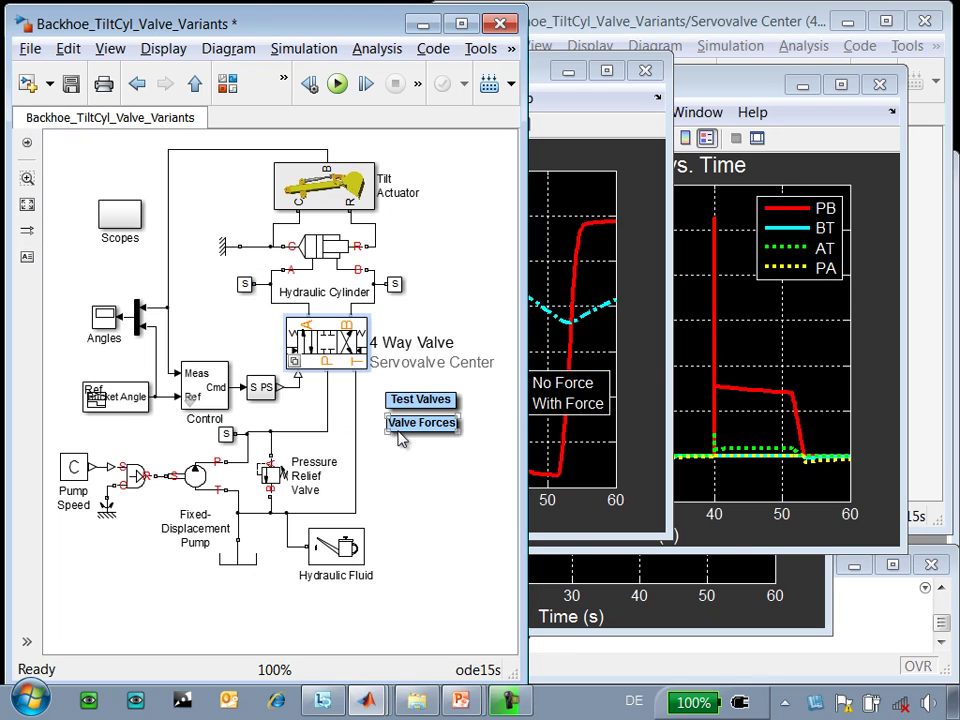